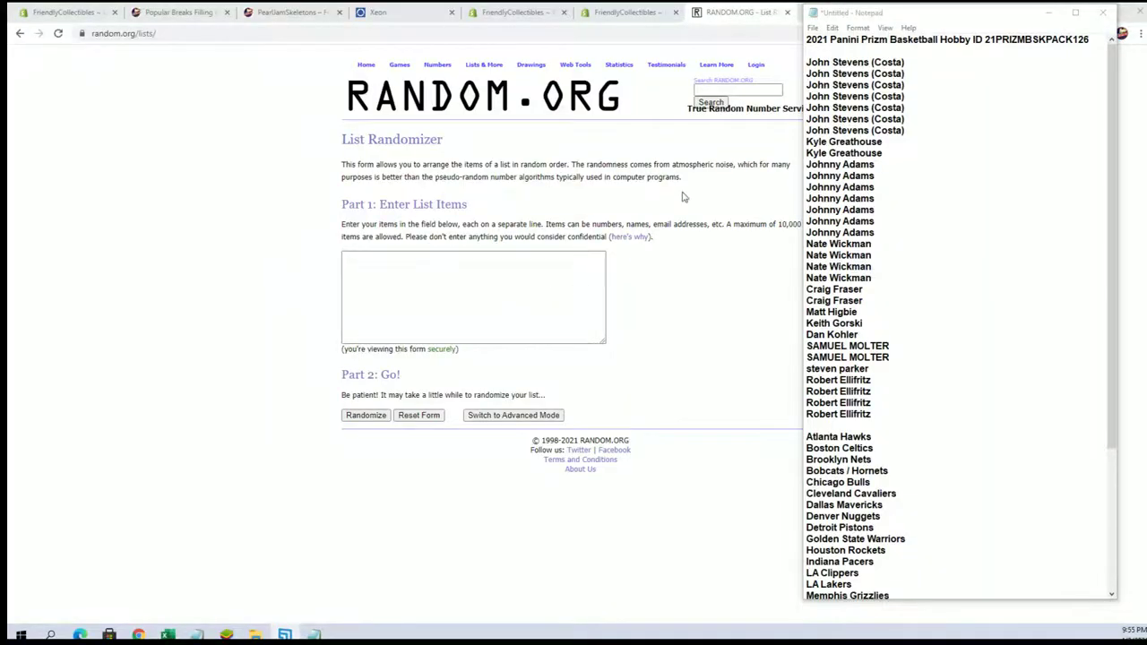
Copy the 32 owner names from Notepad into List Randomizer and shuffle them.
drag(809, 62, 926, 414)
right_click(883, 283)
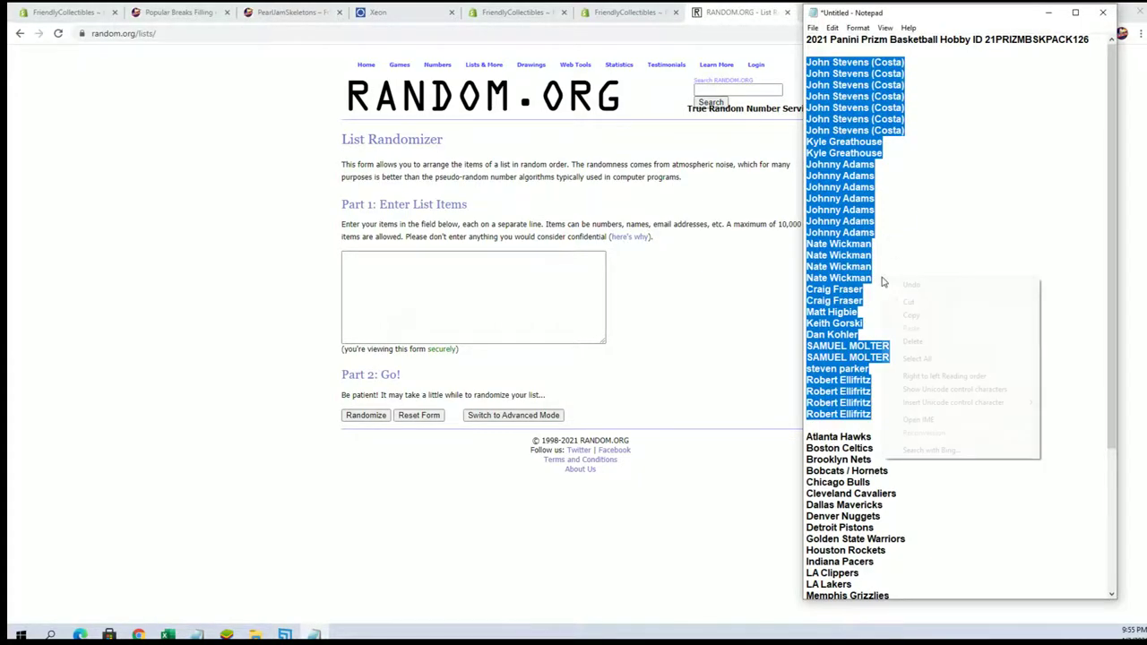
click(950, 315)
right_click(487, 282)
click(525, 373)
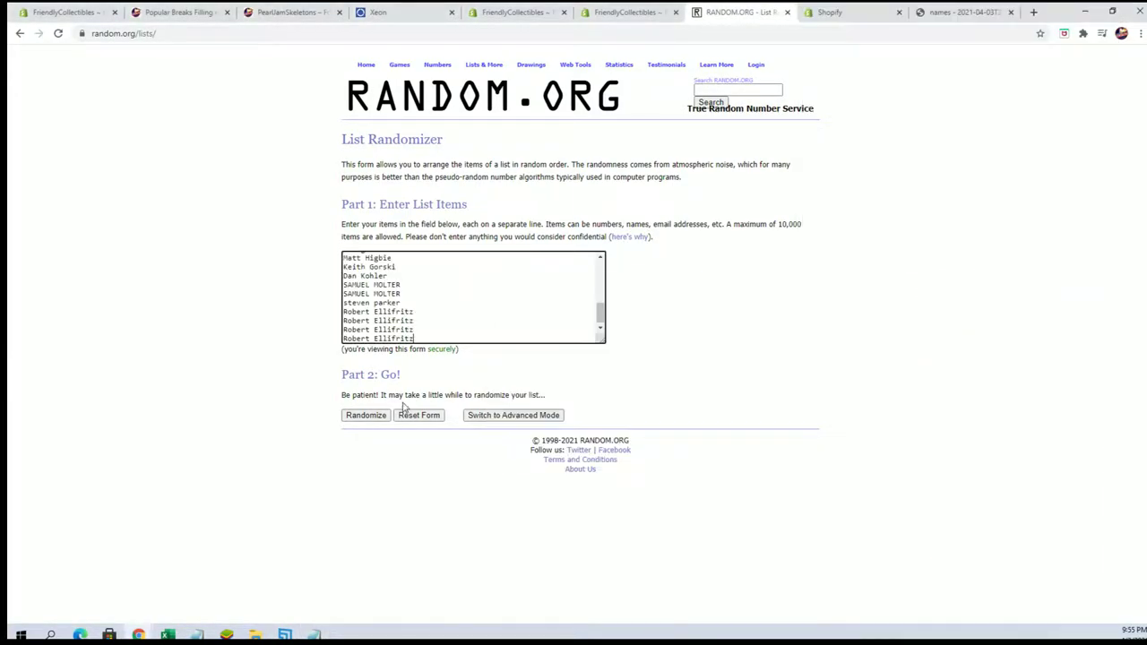
click(367, 417)
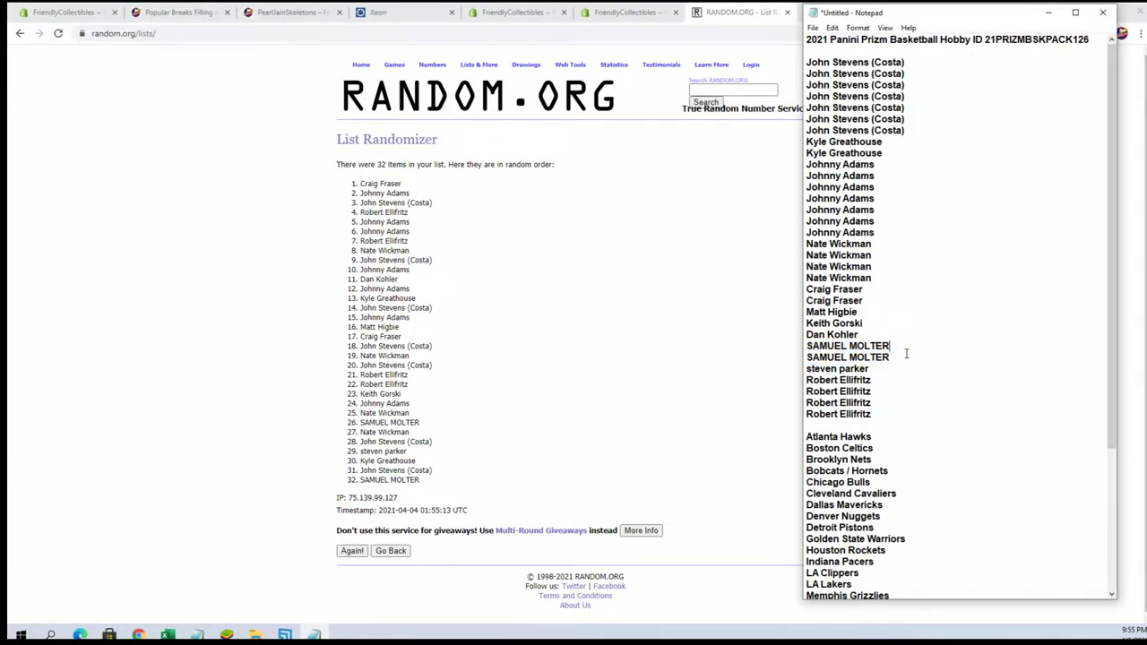
Delete one owner's two lines from the notes and copy the remaining 30 names.
drag(906, 353, 797, 347)
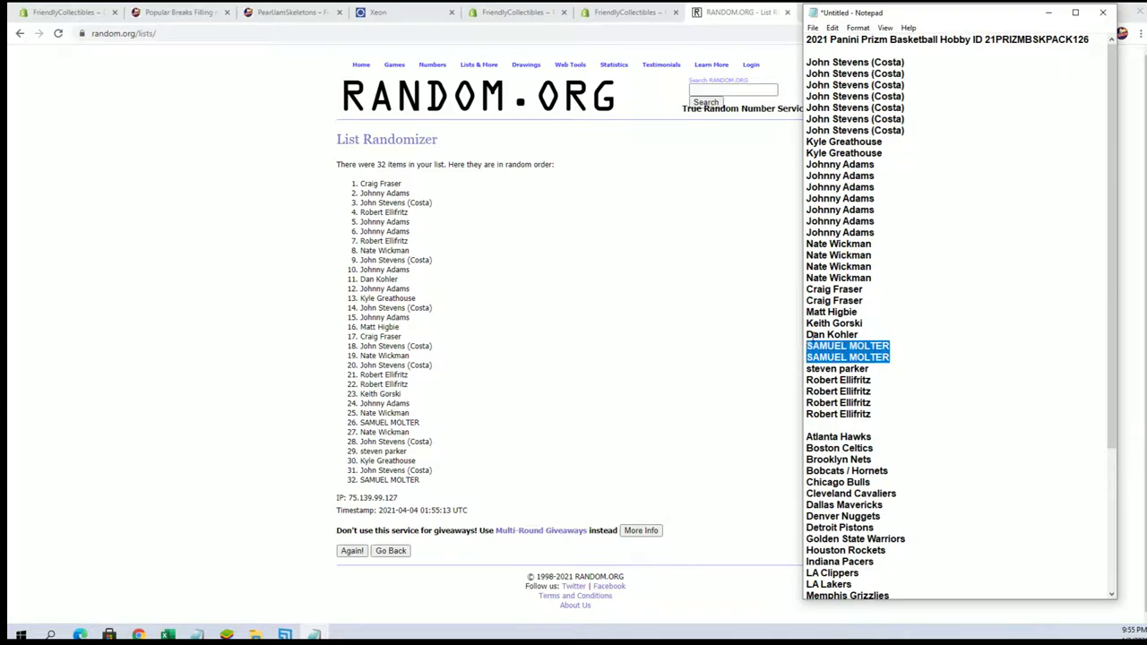
key(Delete)
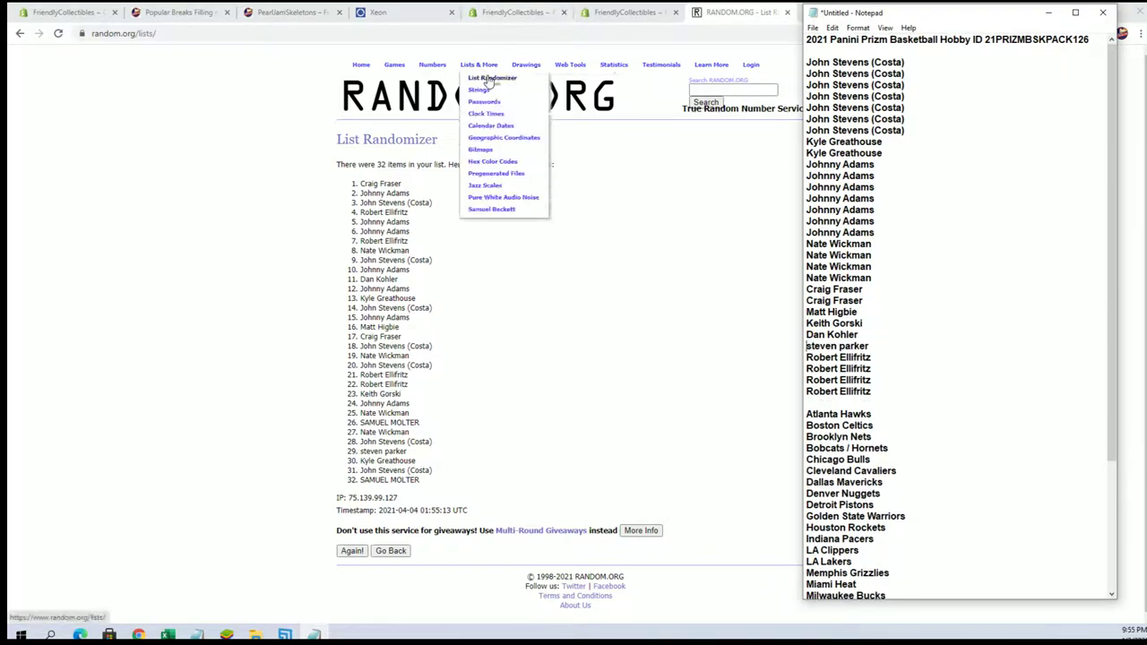
click(489, 78)
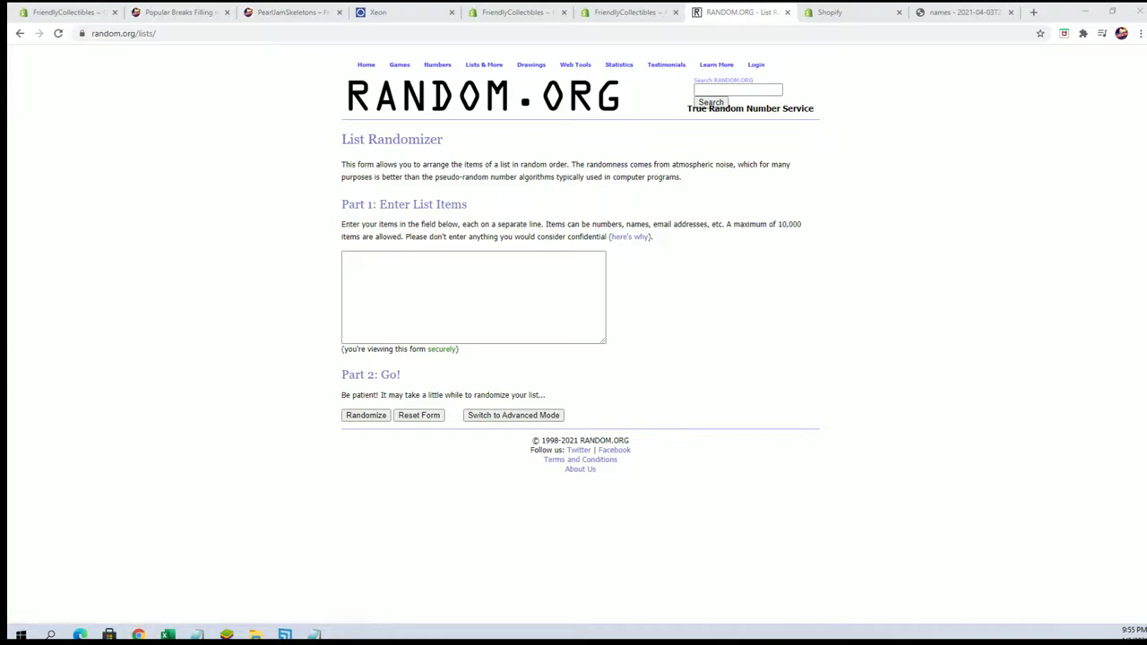
click(315, 634)
drag(811, 62, 874, 394)
right_click(887, 238)
click(902, 273)
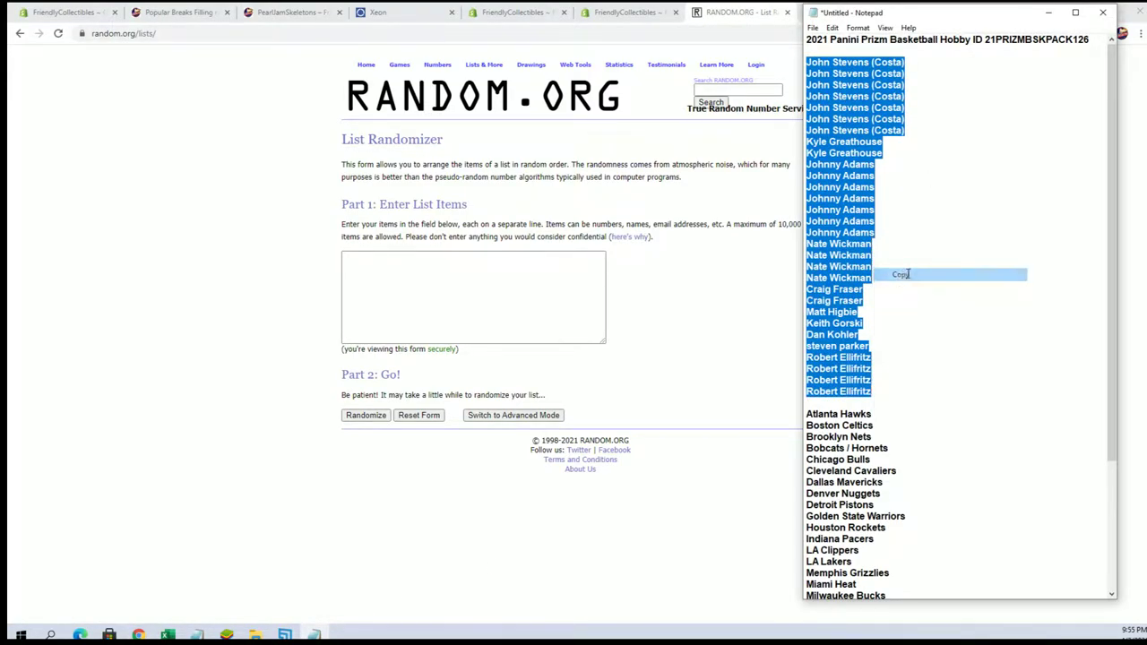
Paste the 30 names into a fresh randomizer, shuffle them repeatedly, and select the result.
click(456, 276)
right_click(456, 277)
click(505, 371)
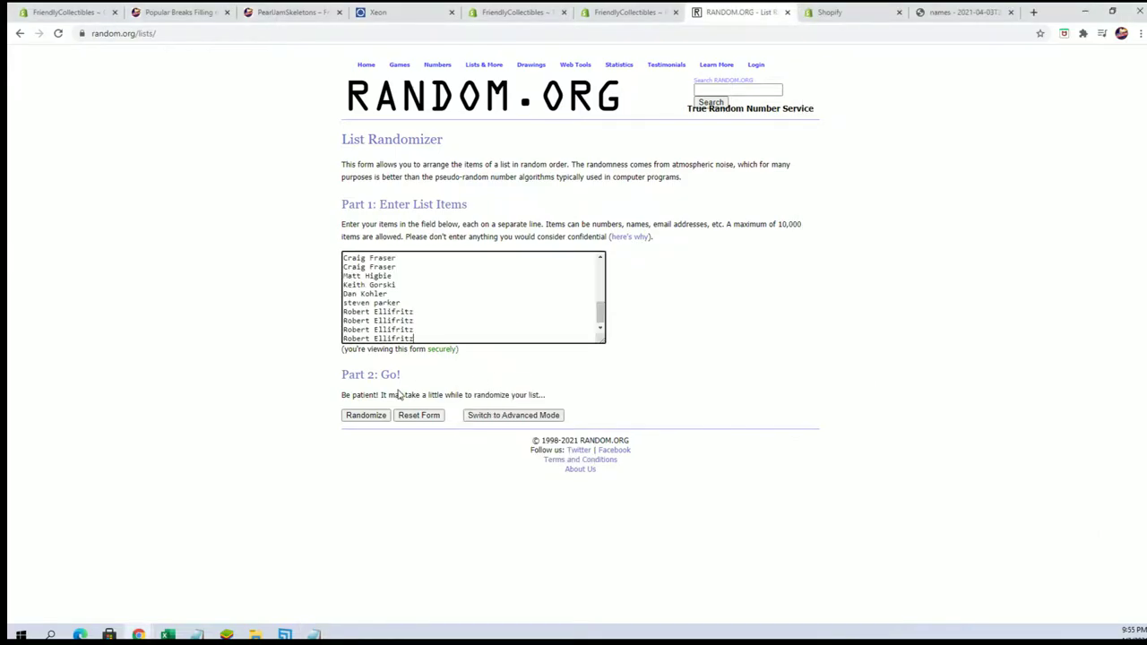
click(358, 415)
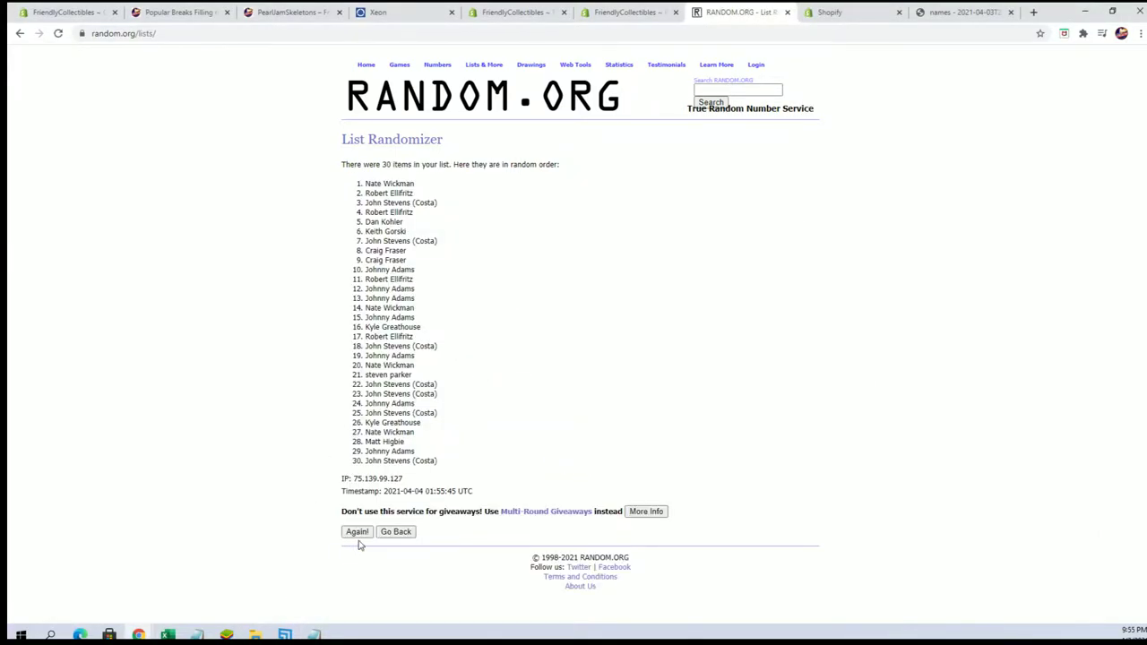
click(354, 553)
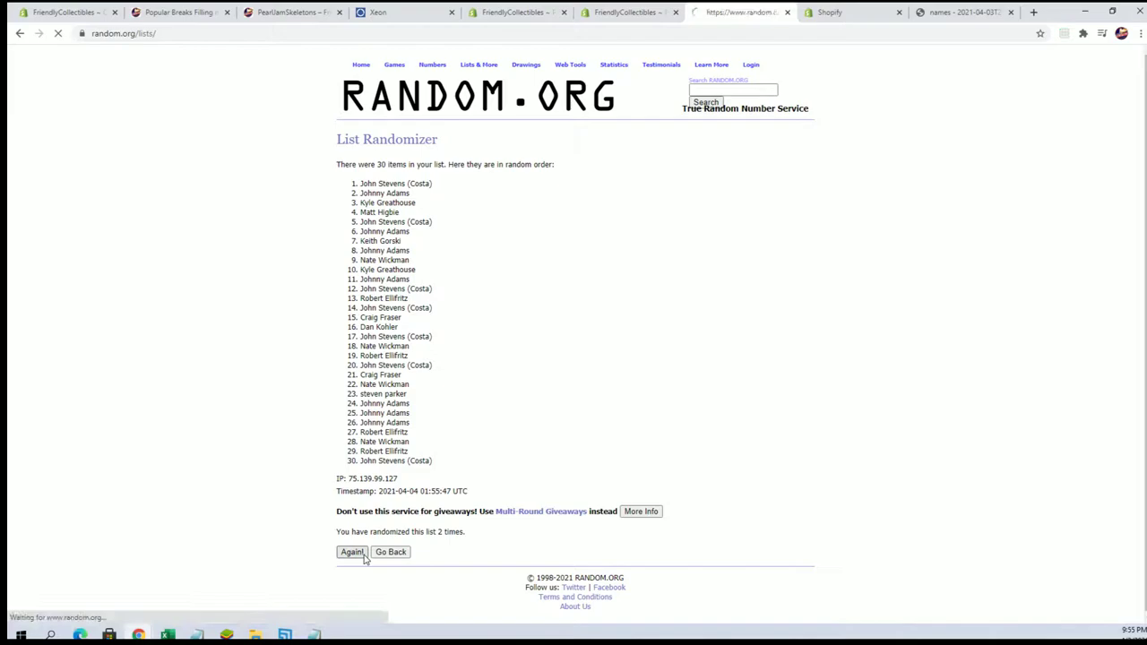
click(352, 552)
click(352, 552)
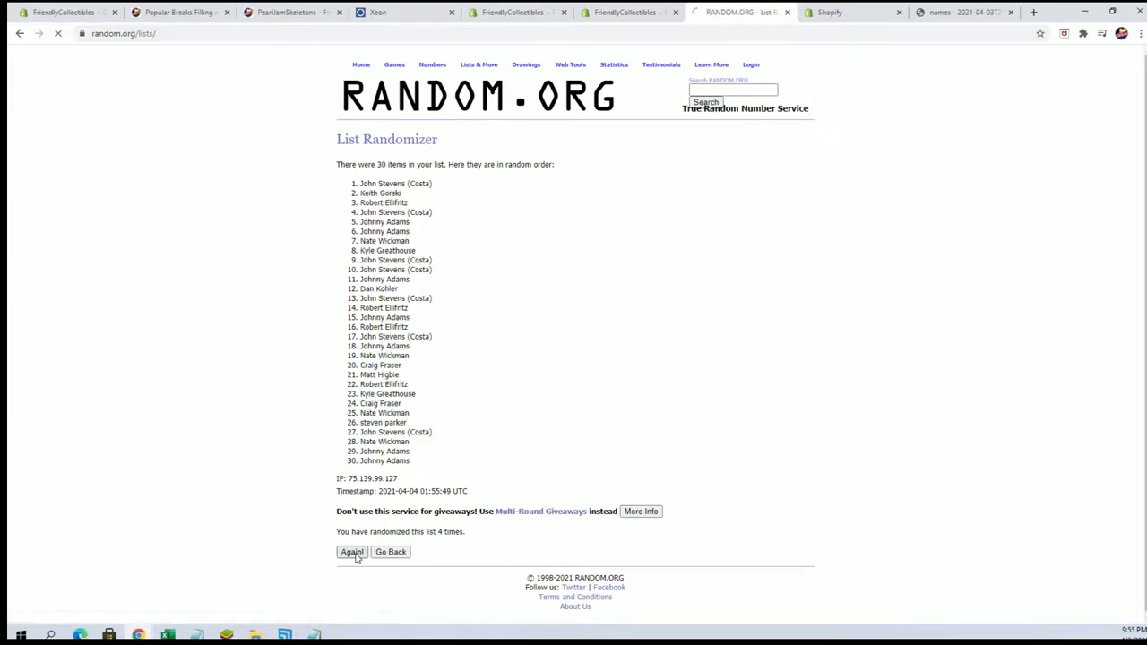
click(352, 552)
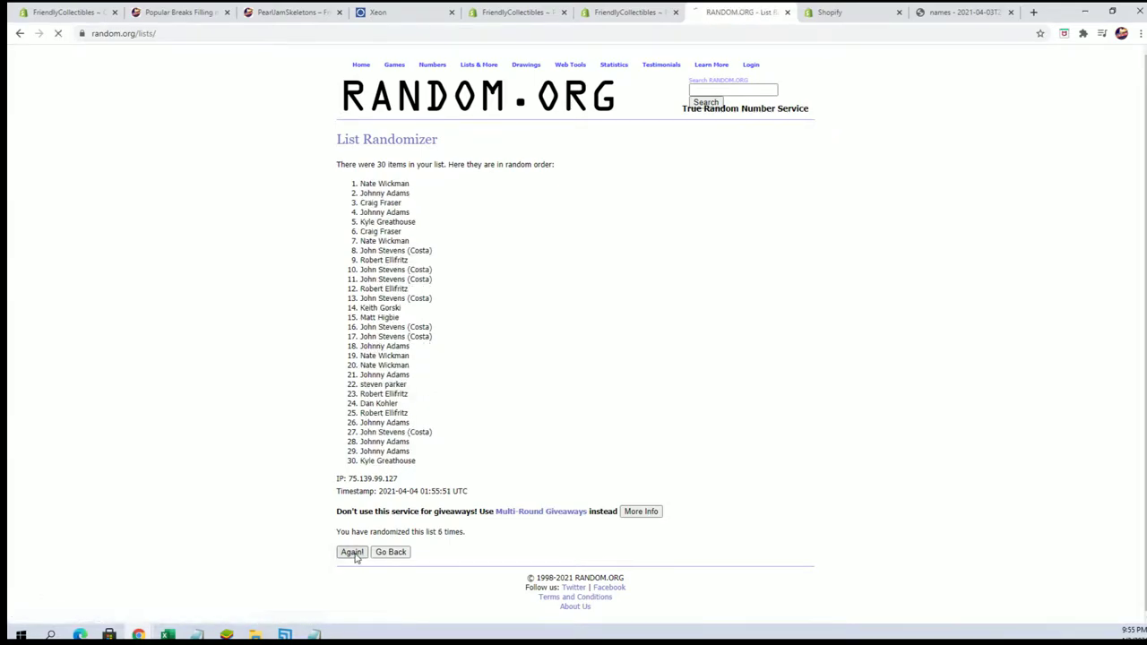
drag(359, 184, 427, 463)
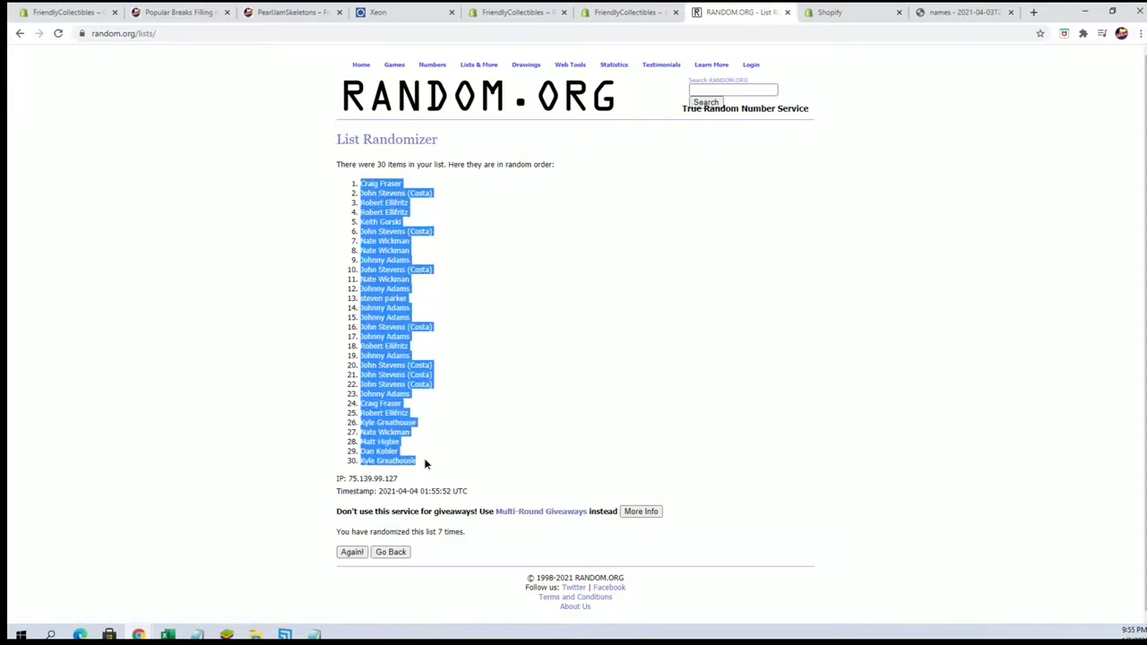
key(alt+Tab)
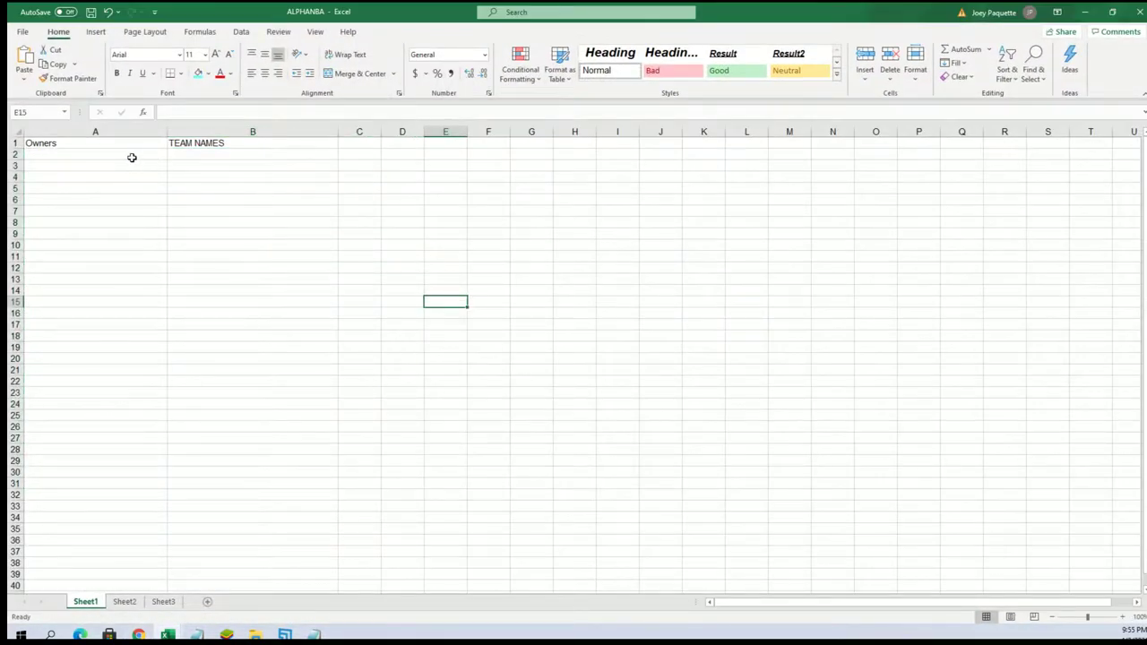
Paste Special the shuffled owner names into A2 as plain Text and autofit column A.
right_click(133, 155)
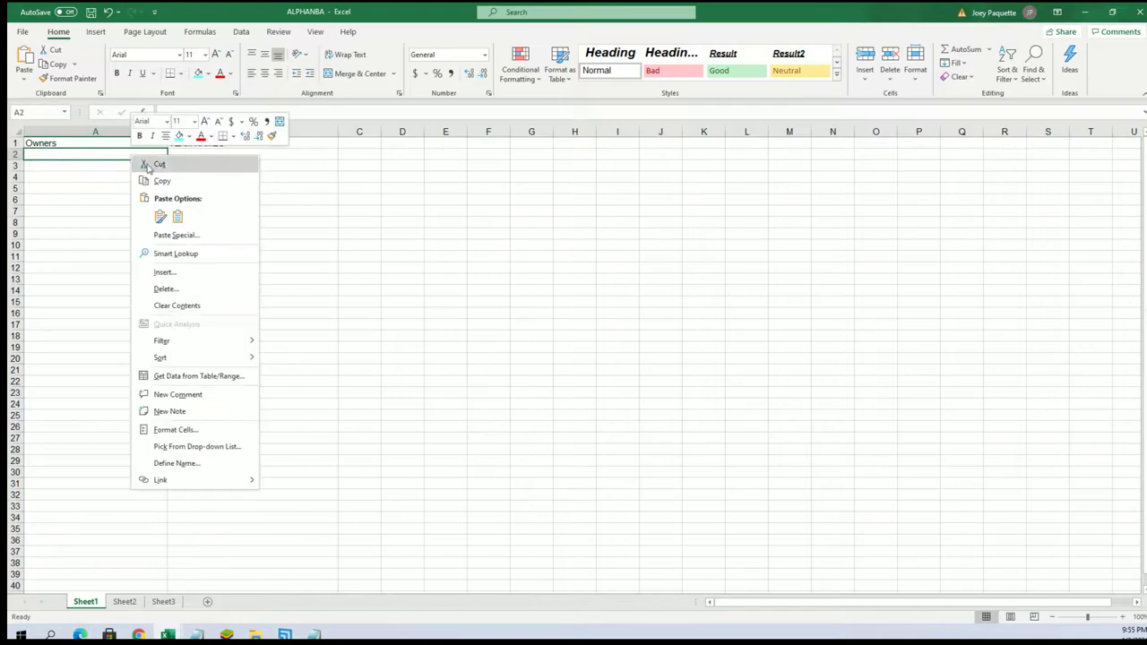
click(183, 229)
click(106, 165)
click(104, 173)
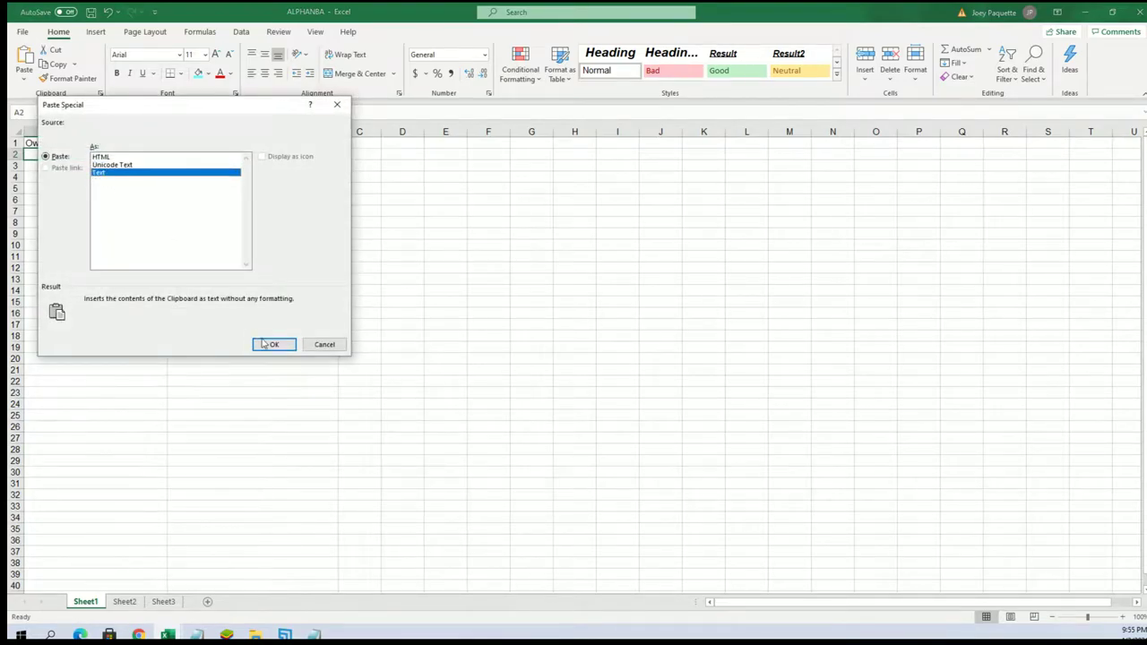
click(274, 344)
drag(271, 324, 265, 302)
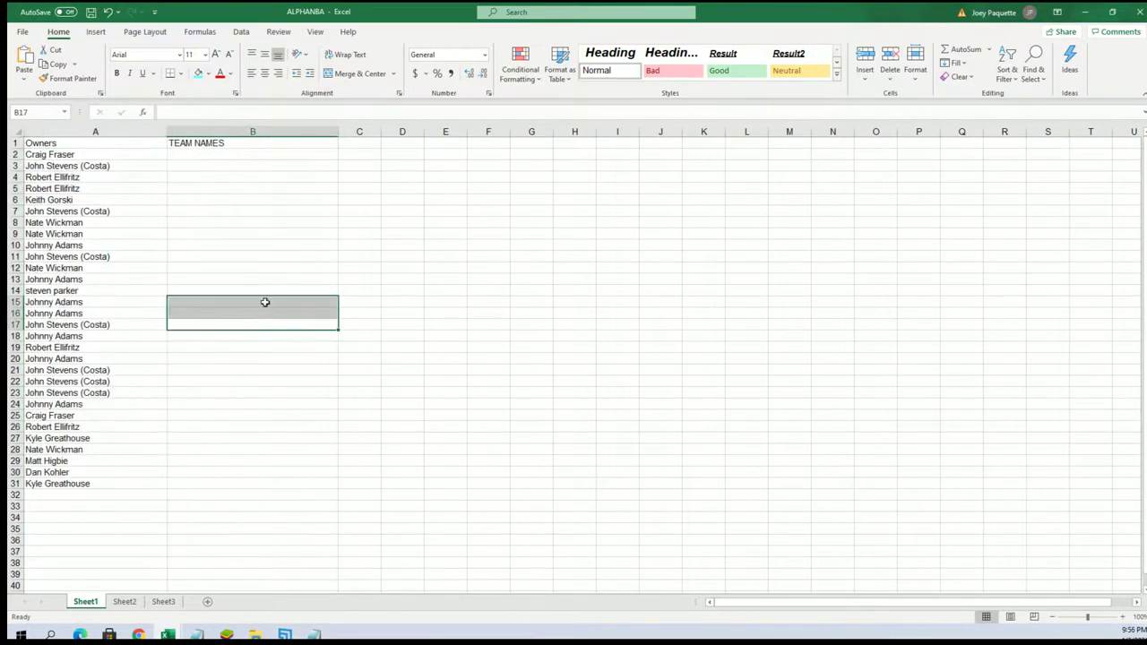
double_click(167, 137)
click(246, 222)
click(187, 154)
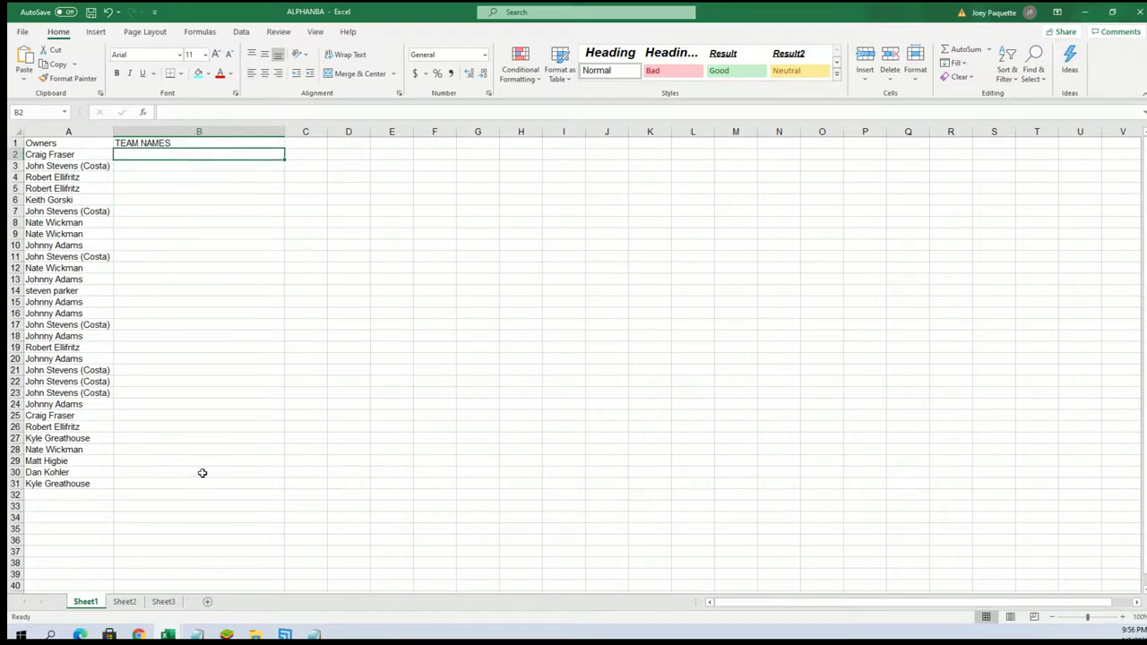
Open a blank List Randomizer and copy the 30 NBA team names, Atlanta Hawks to Washington Wizards.
click(1084, 11)
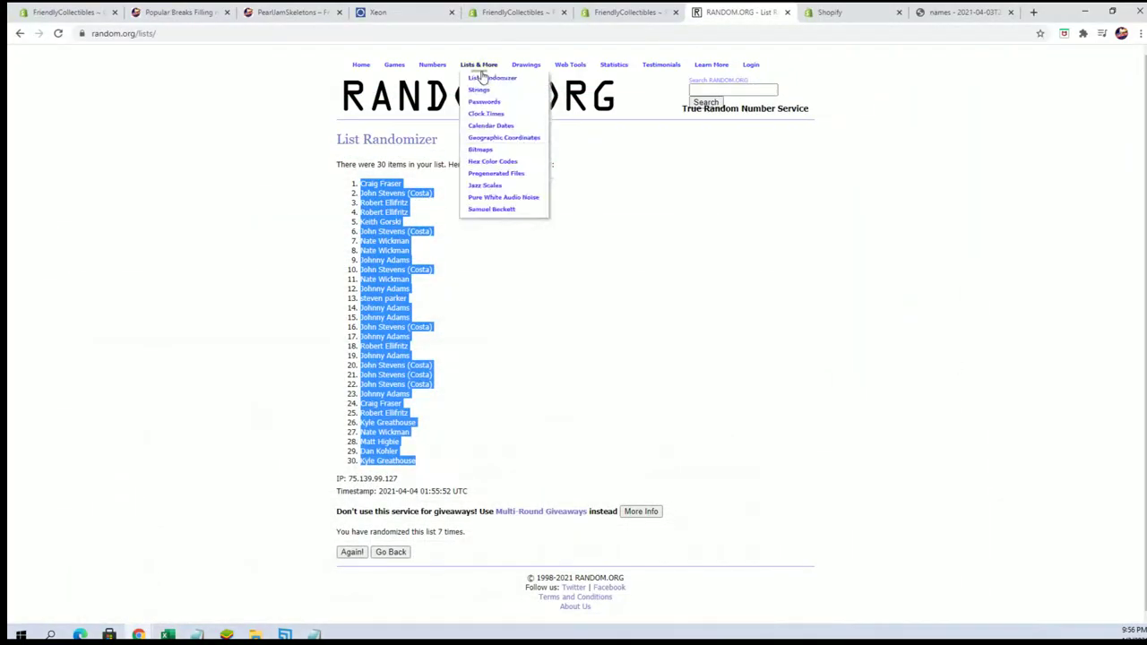
click(482, 78)
click(313, 634)
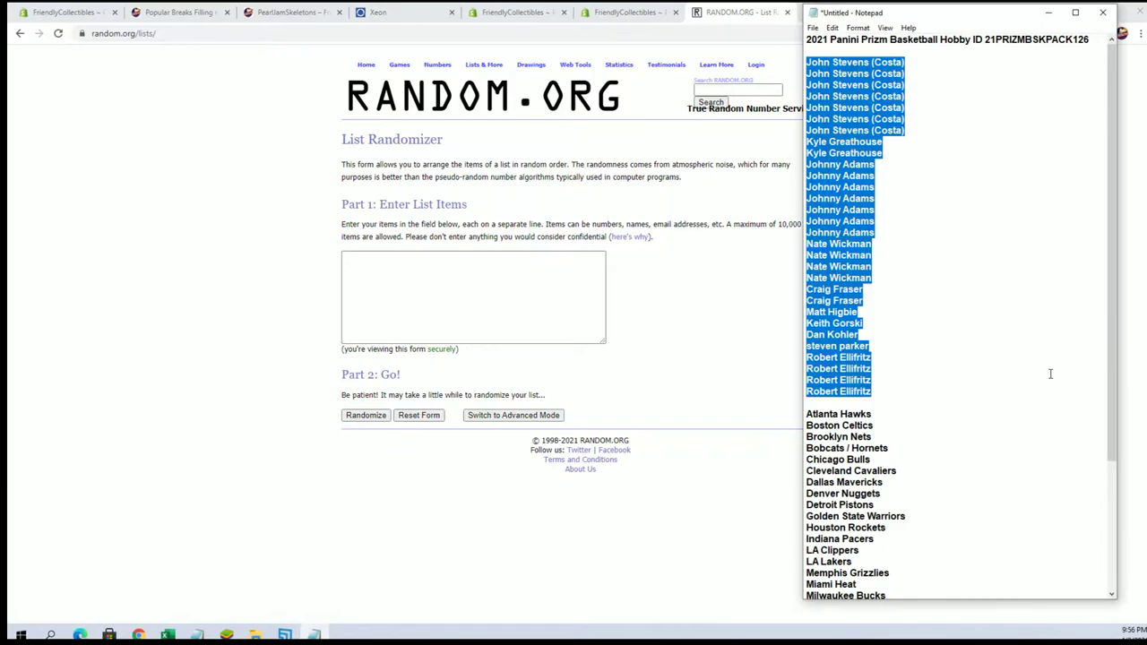
scroll(995, 363, down, 5)
click(945, 355)
drag(806, 243, 900, 573)
right_click(891, 359)
click(926, 395)
Paste the team names into the list box and shuffle them repeatedly.
click(333, 273)
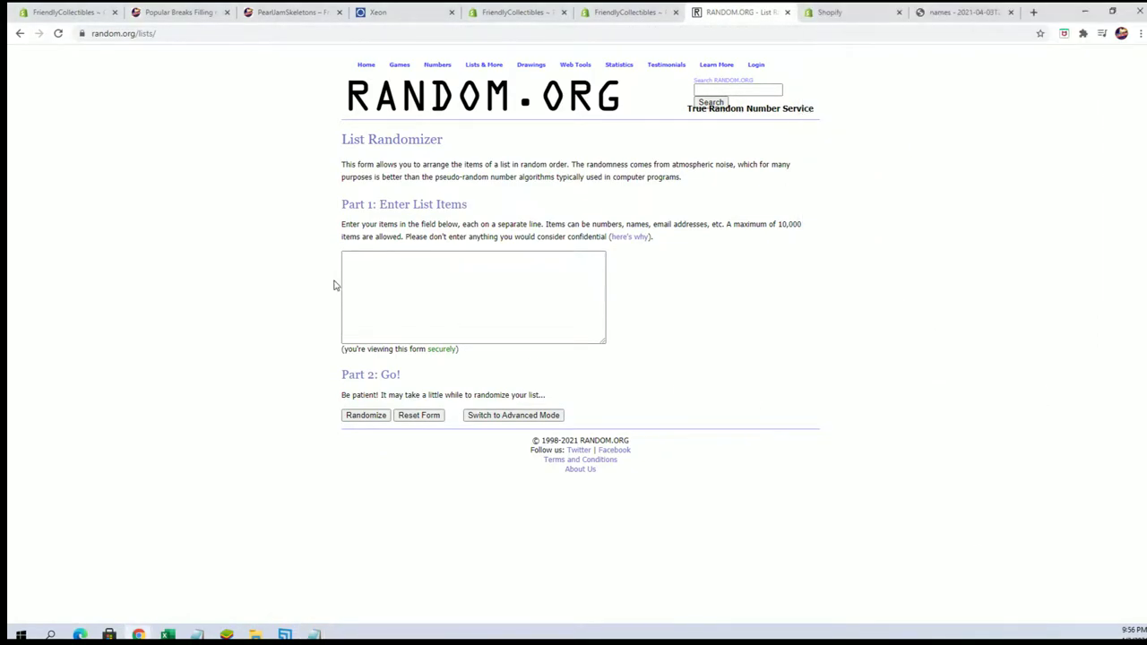
right_click(333, 274)
right_click(377, 262)
click(435, 347)
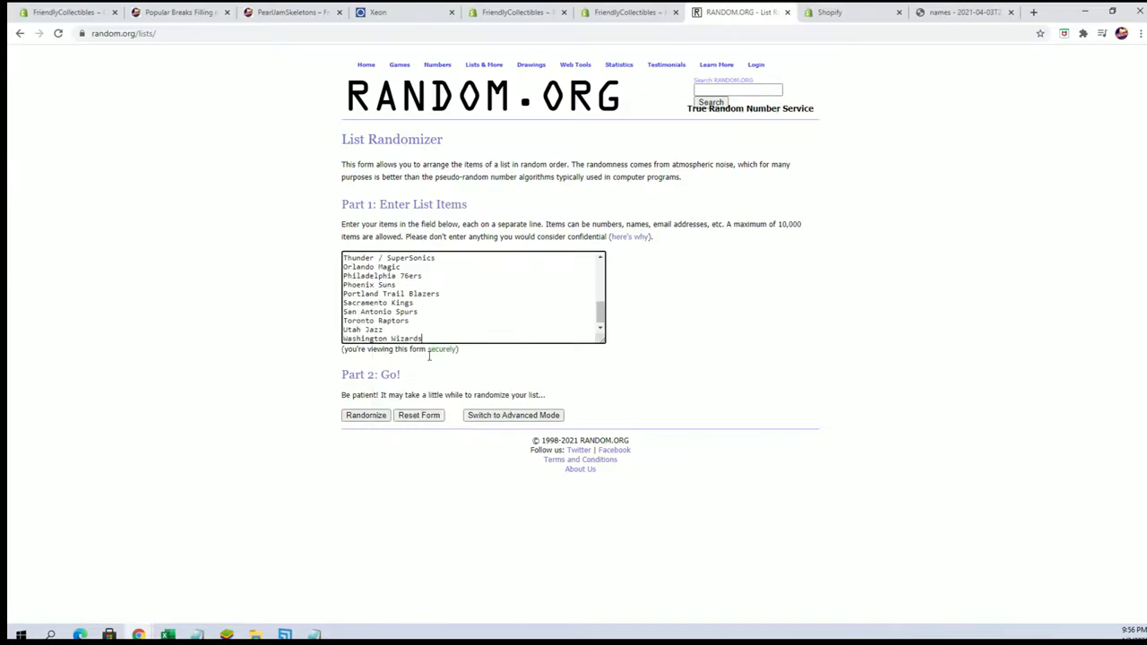
click(369, 417)
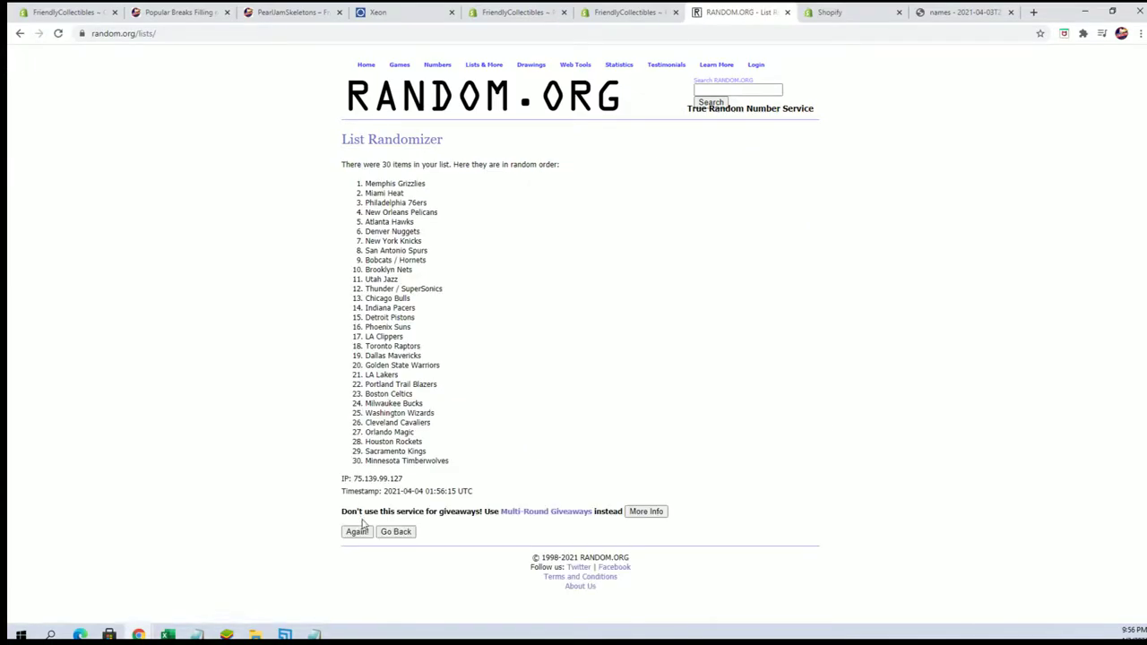
click(358, 532)
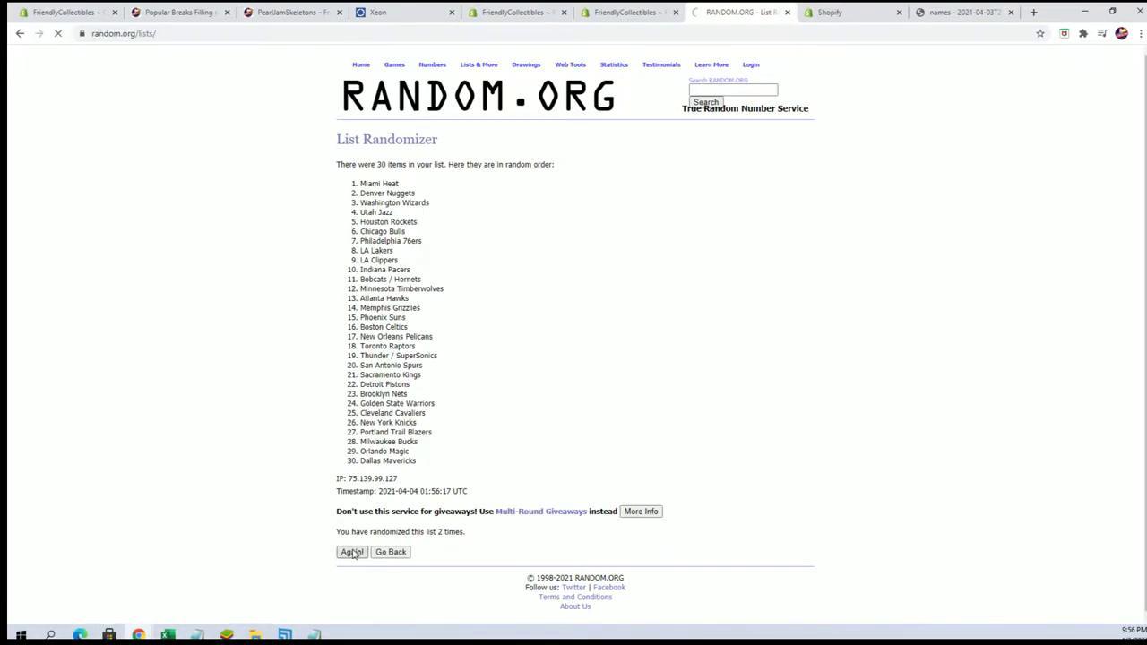
click(352, 551)
click(352, 551)
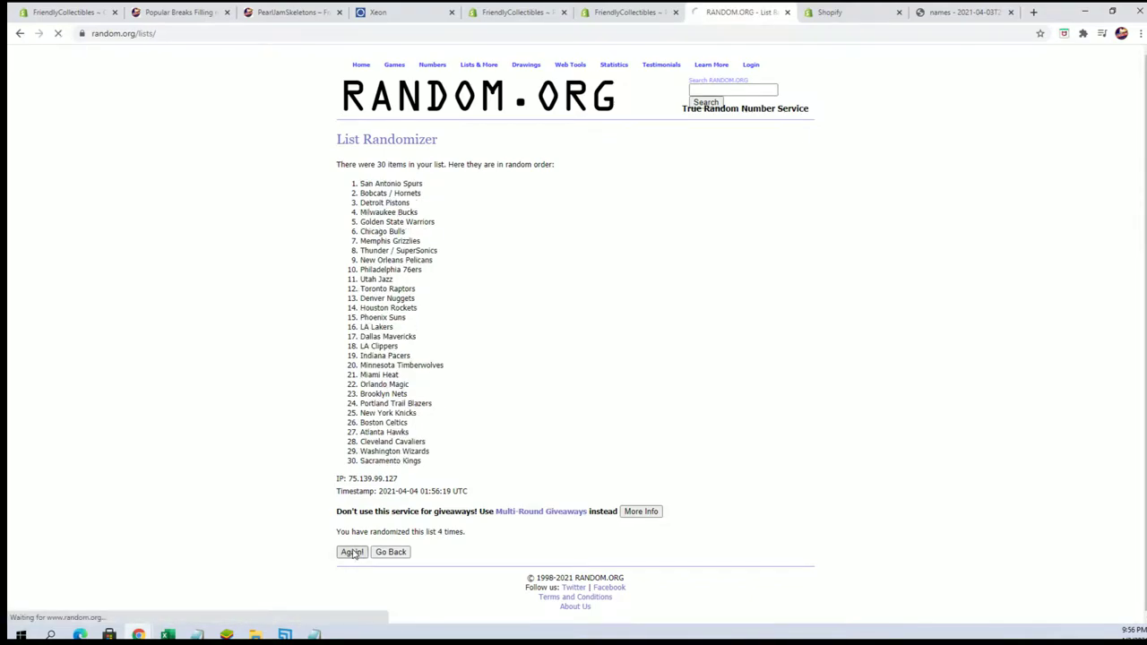
click(352, 552)
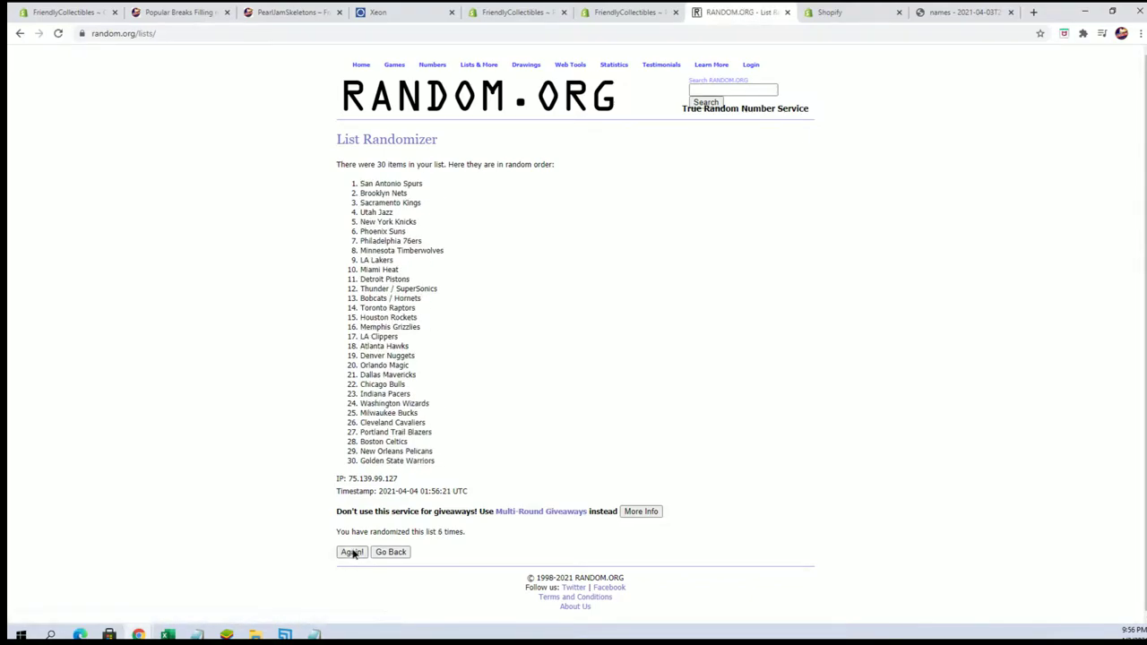
click(352, 552)
Select and copy the 30 shuffled team names for the spreadsheet.
drag(361, 182, 461, 457)
right_click(429, 320)
click(448, 326)
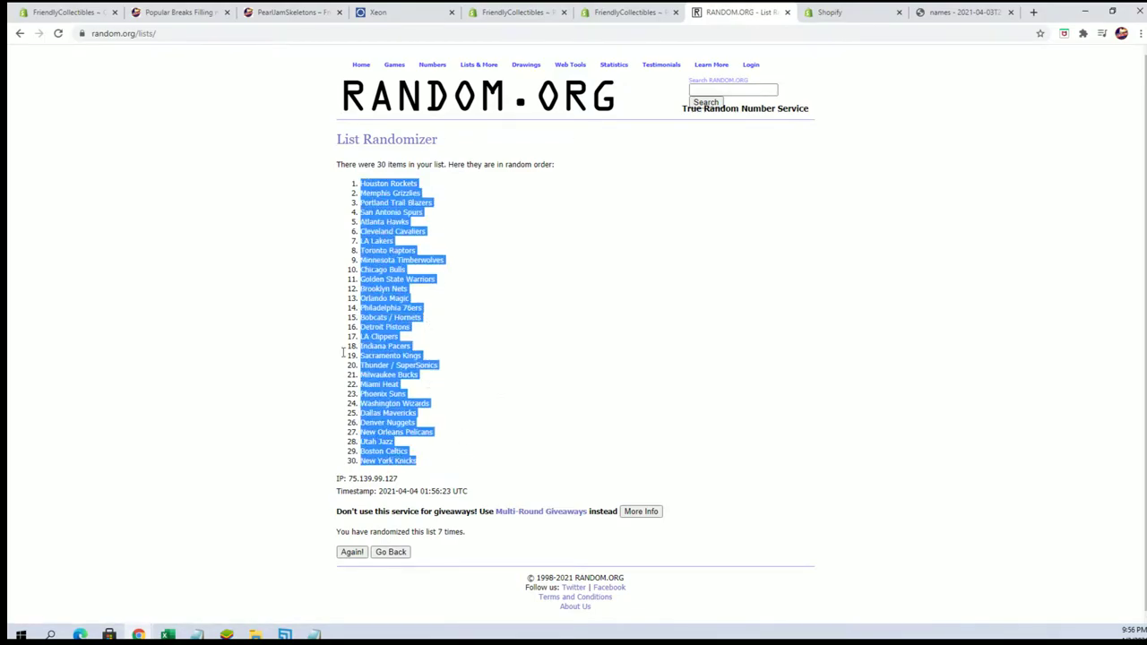
key(alt+Tab)
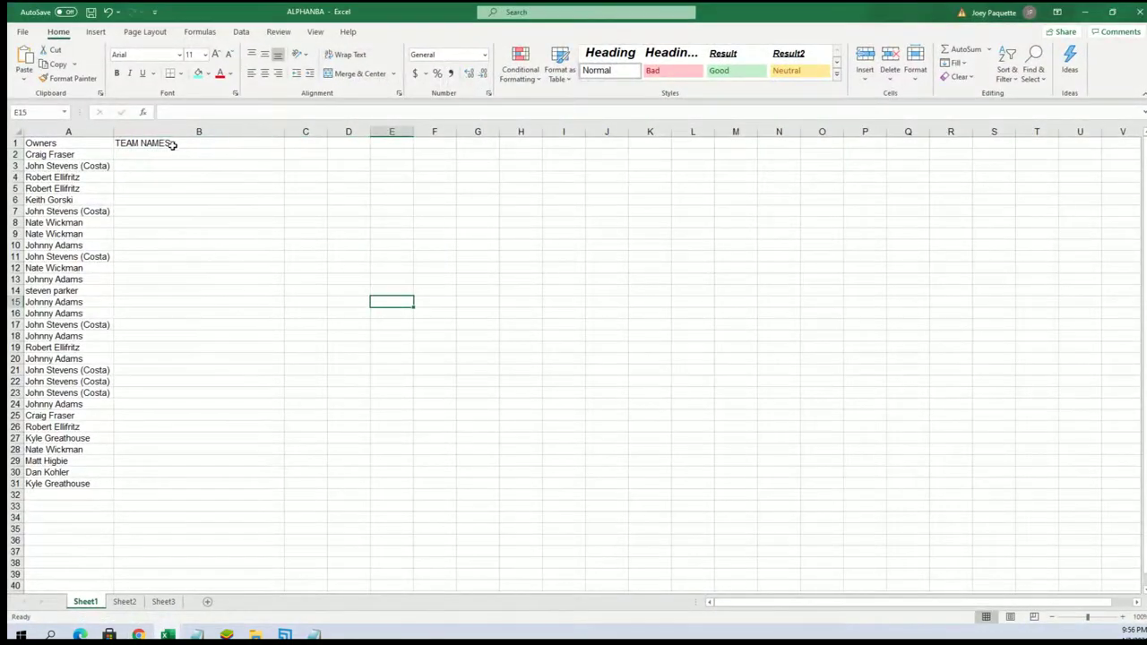
Paste Special the shuffled team names into B2 as plain Text and autofit column B.
click(156, 155)
right_click(156, 155)
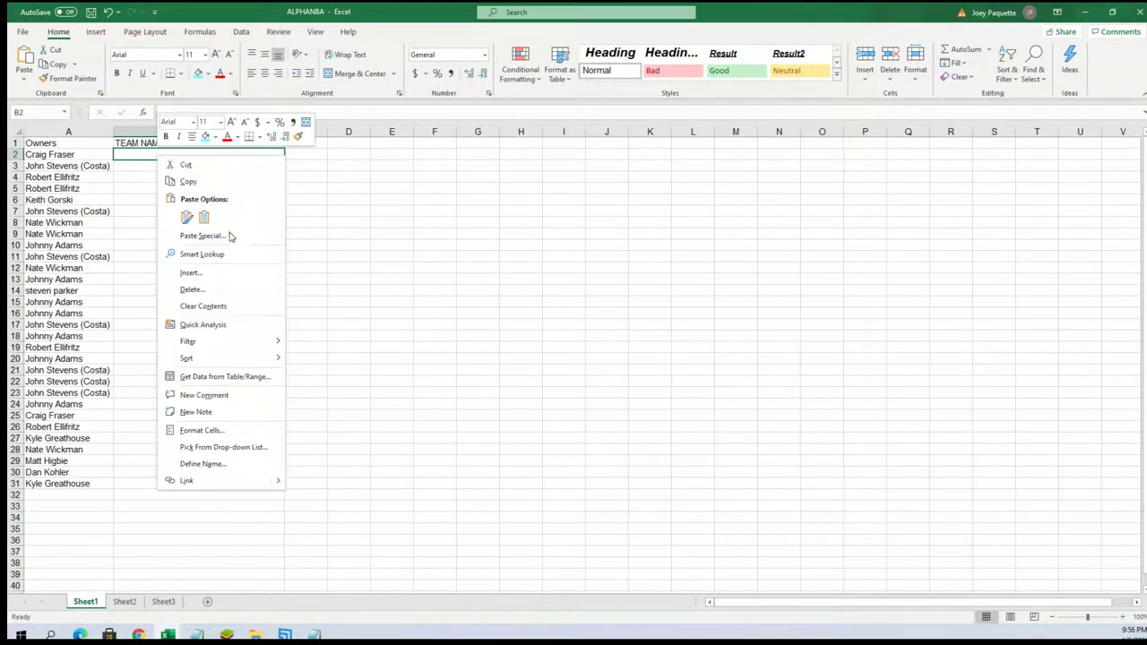
click(229, 235)
click(154, 176)
click(308, 347)
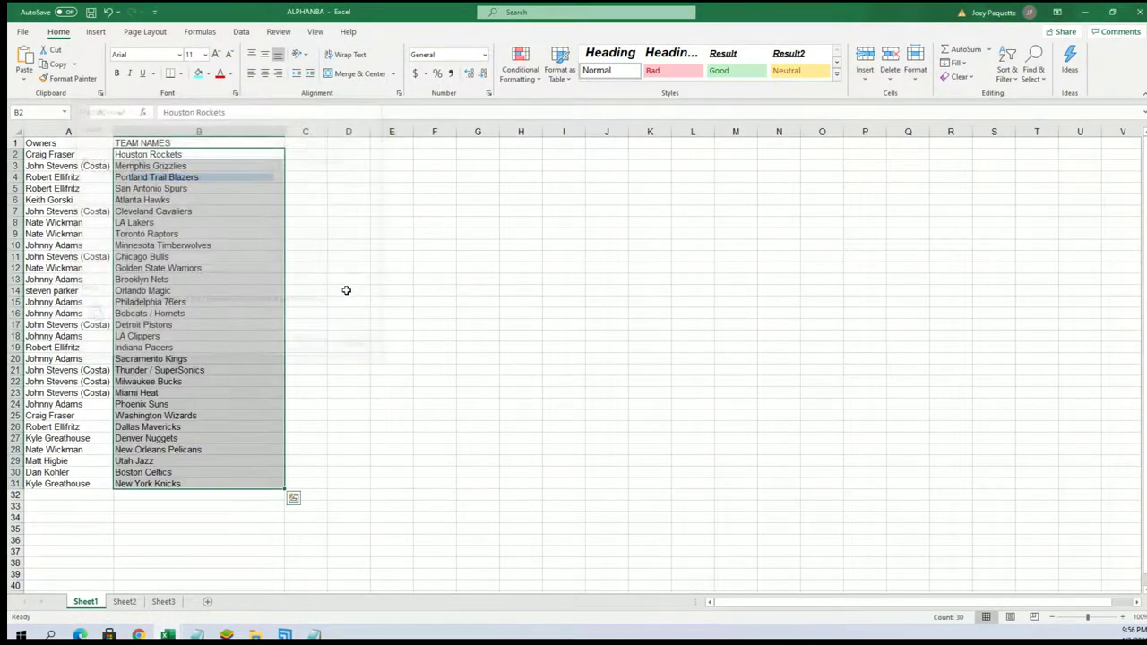
drag(345, 290, 346, 279)
double_click(283, 131)
Make columns A and B bold and apply All Borders.
drag(70, 133, 152, 129)
click(116, 73)
click(180, 73)
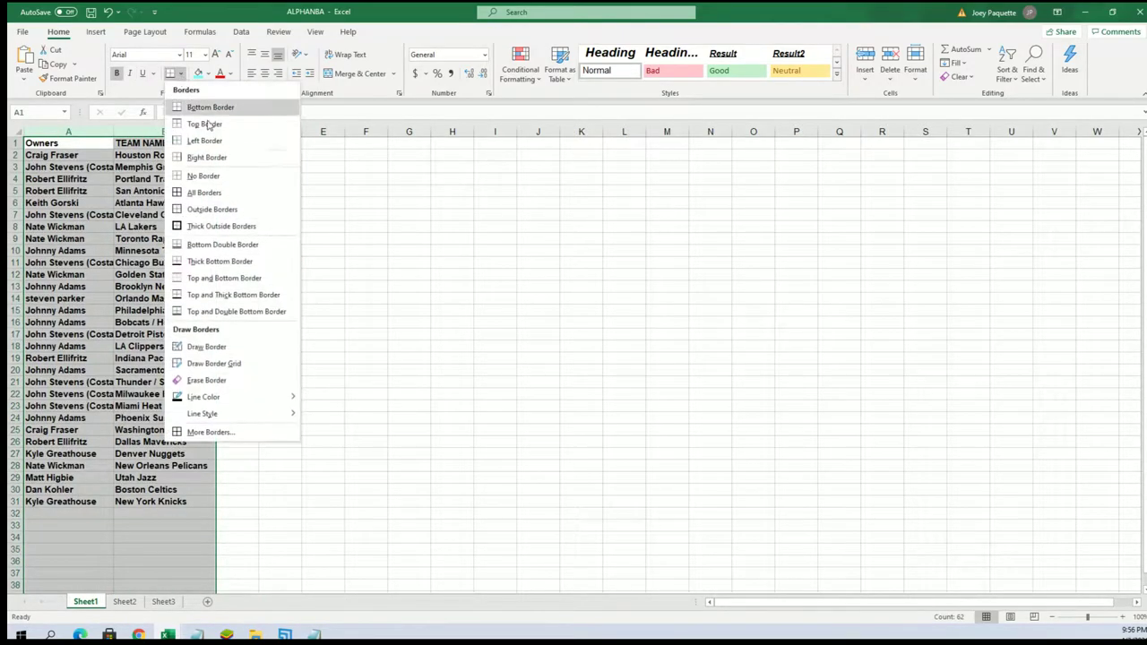
click(233, 191)
click(366, 202)
Autofit columns A and B to their longest entries and minimize Excel.
double_click(114, 133)
click(330, 190)
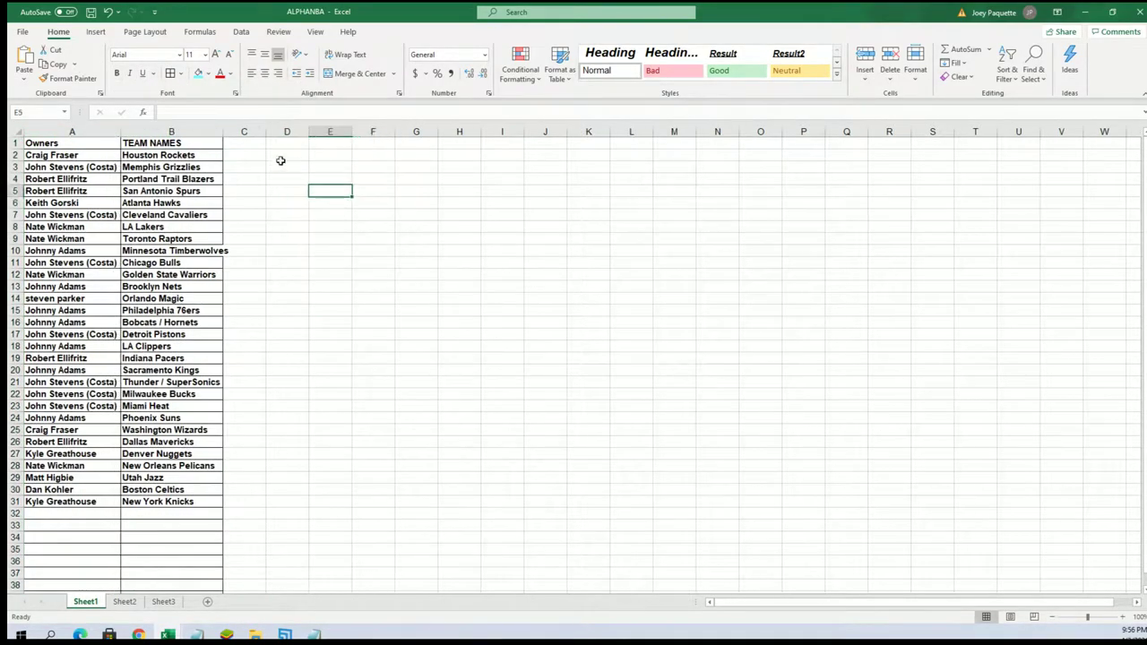
double_click(223, 132)
click(338, 179)
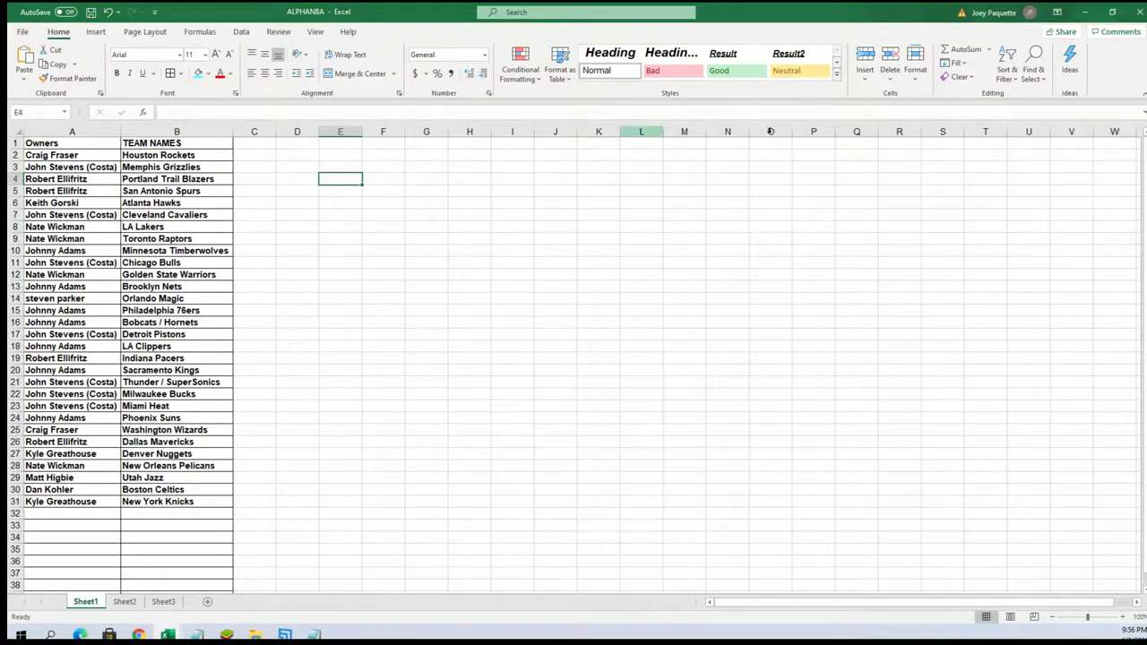
click(1084, 9)
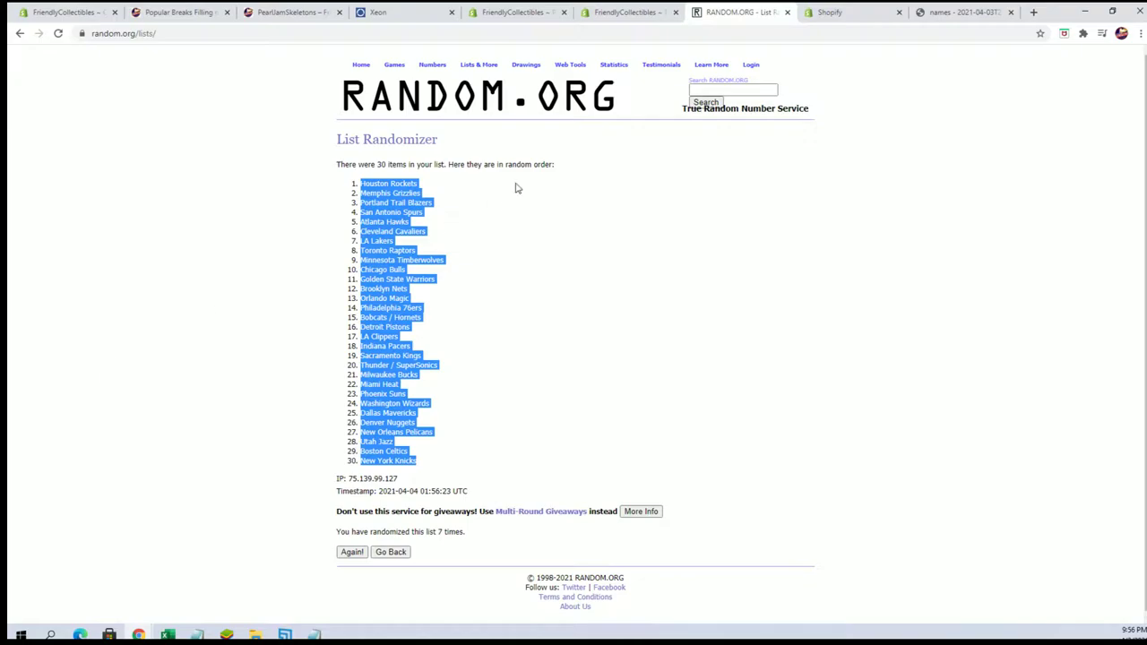
Enter the numbers 1 to 11 in a fresh List Randomizer, shuffle them, and zoom the page in.
click(484, 79)
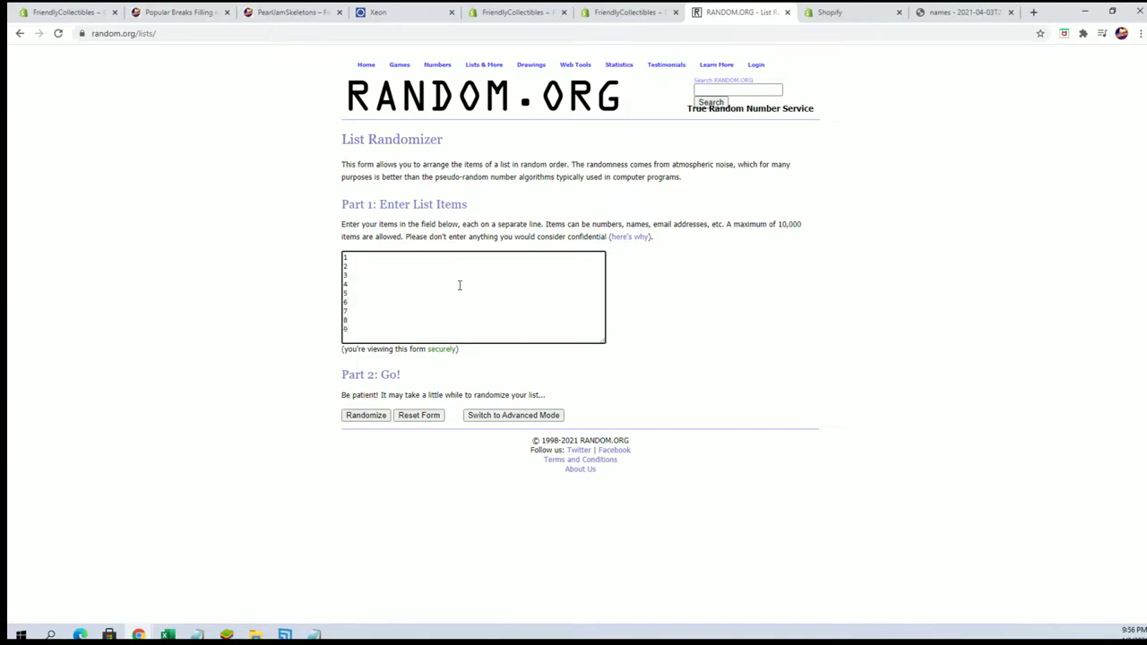
key(Return)
click(388, 415)
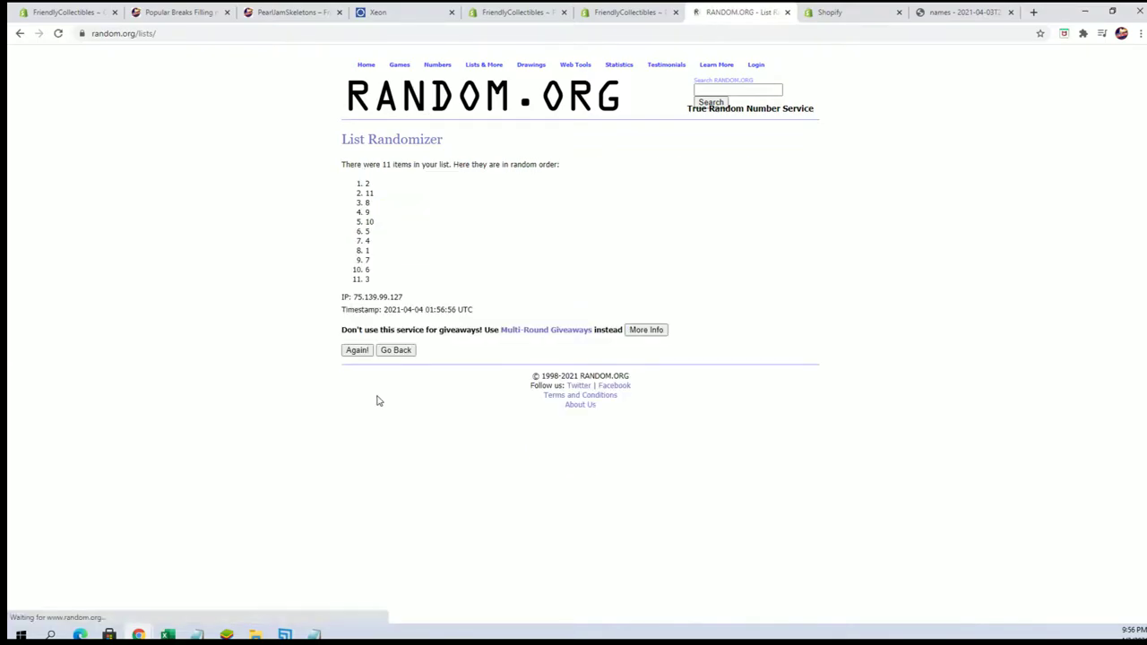
click(1140, 34)
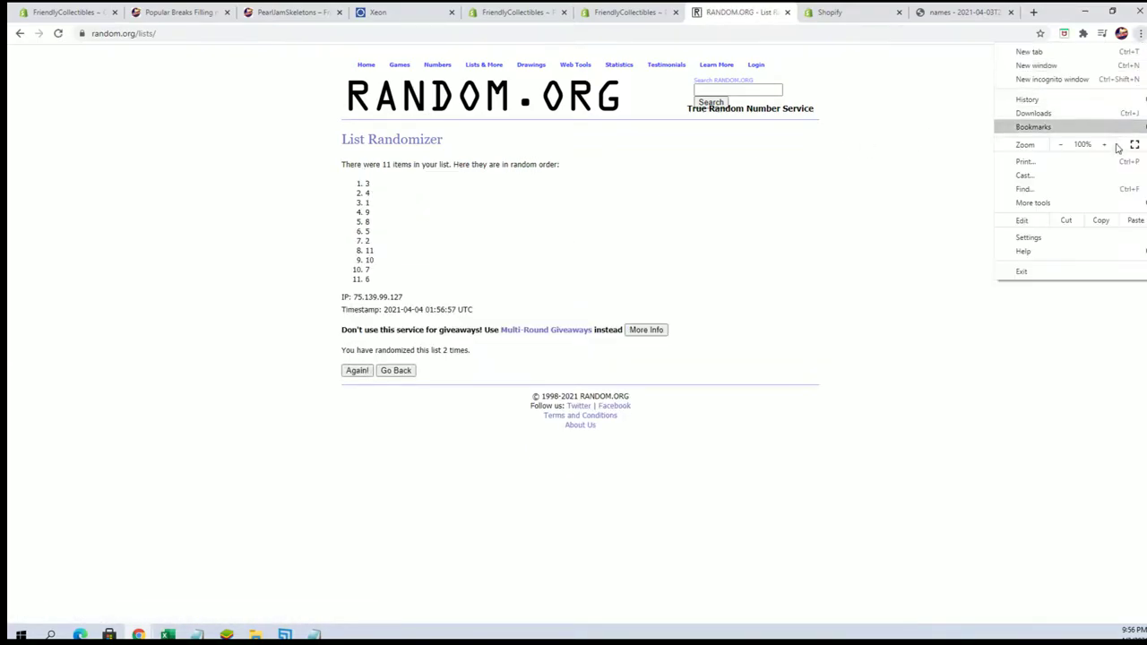
click(1108, 147)
click(1108, 147)
Reshuffle the numbers five more times, ending with 7 on top.
click(295, 451)
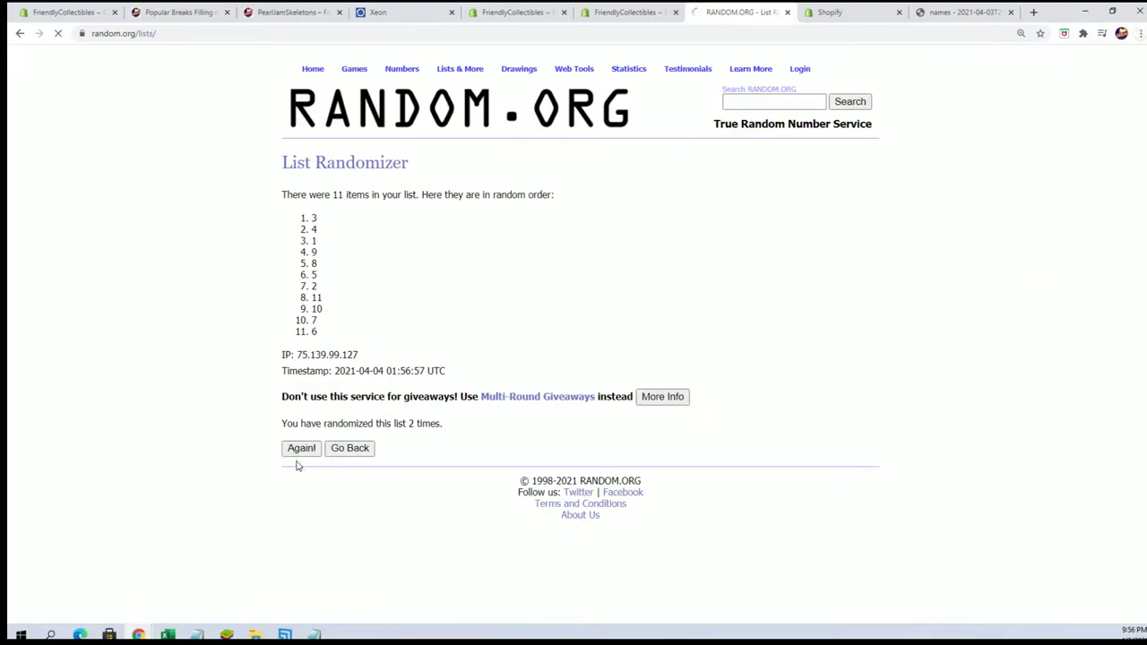
click(298, 453)
click(298, 454)
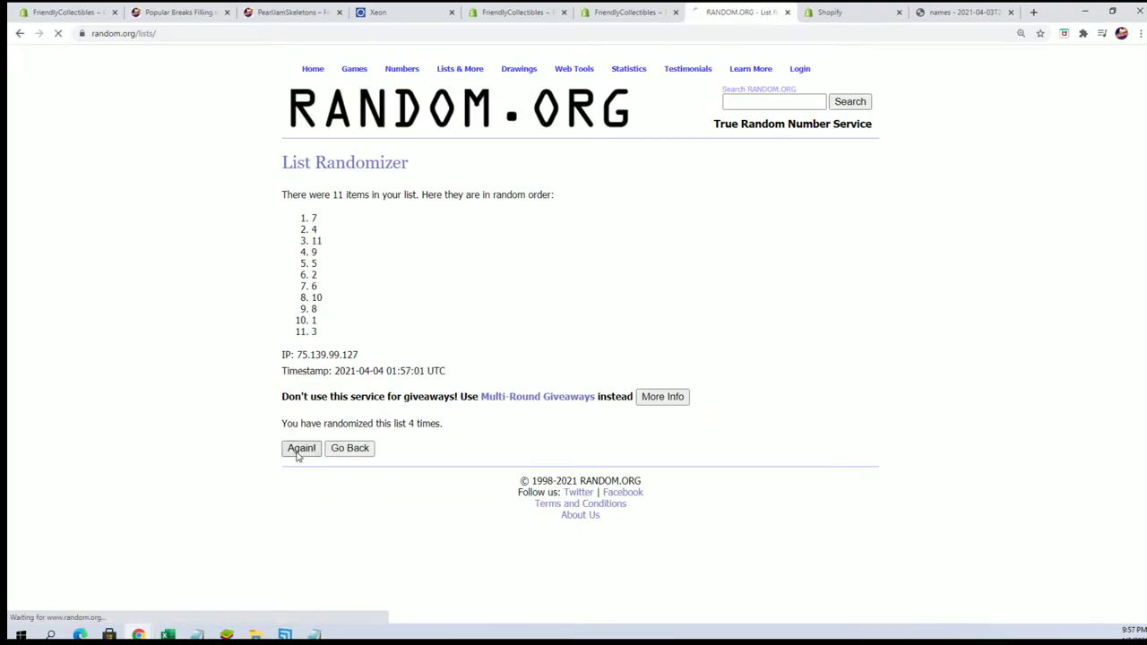
click(297, 454)
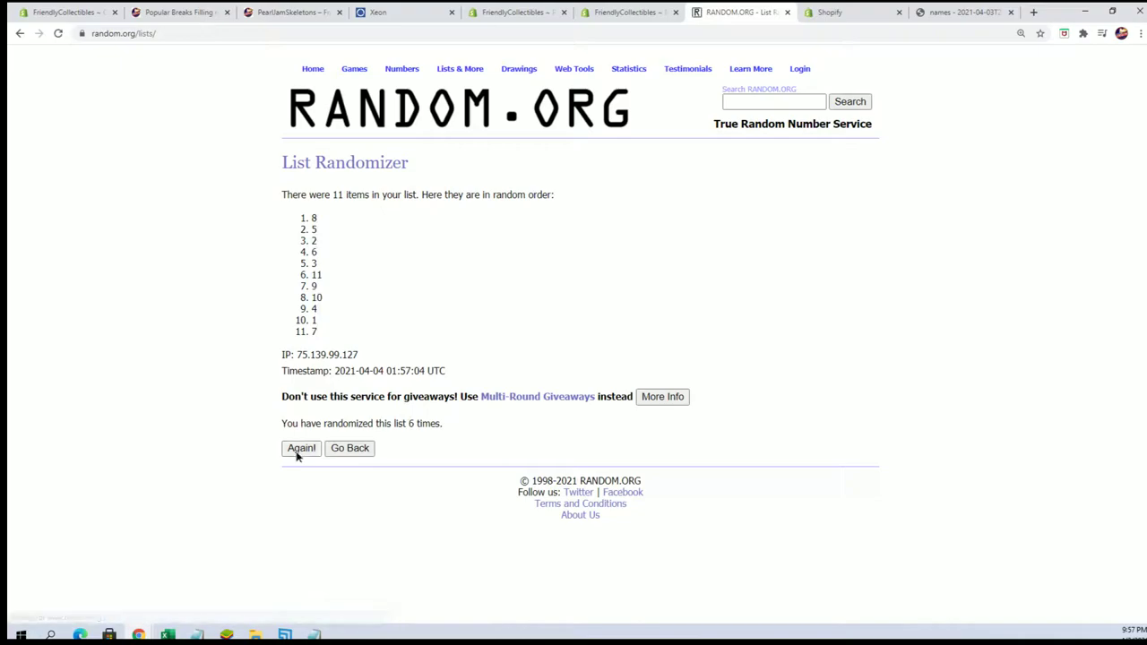
click(297, 454)
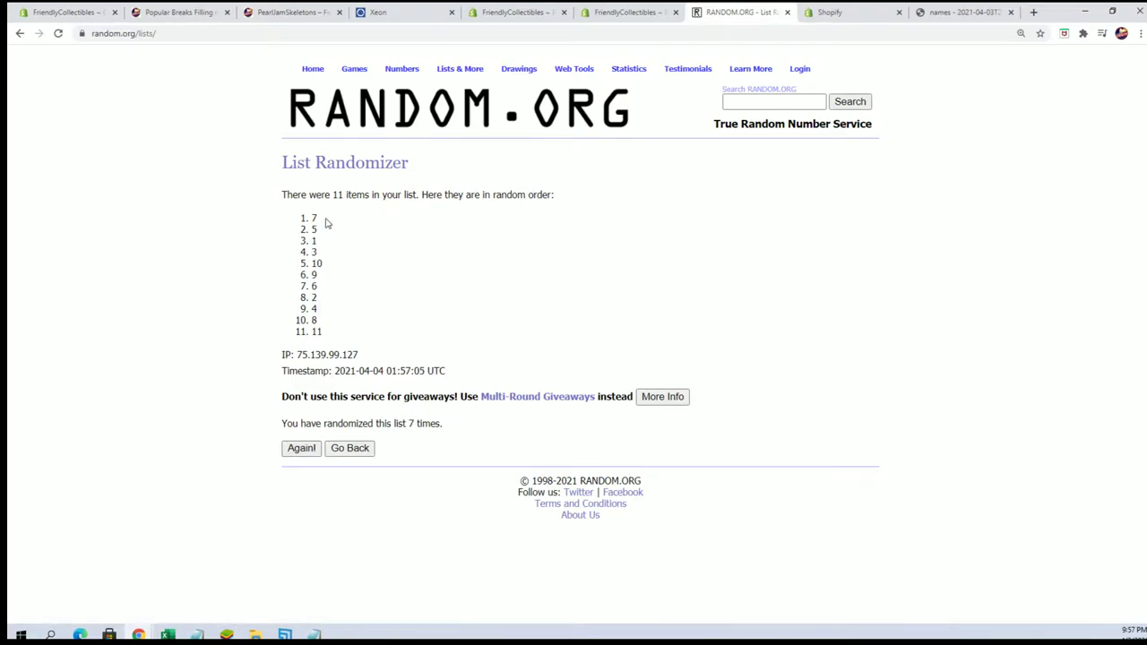